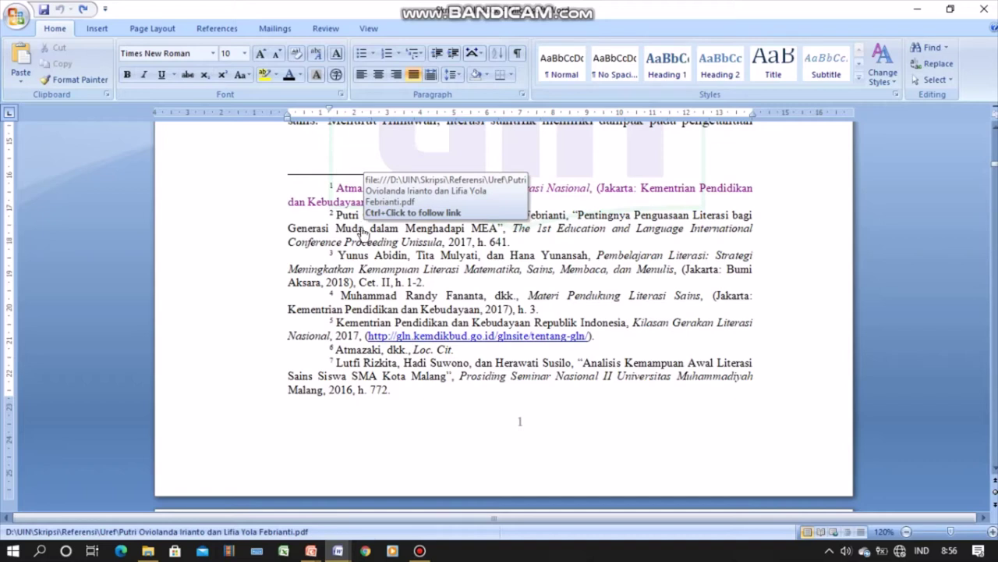
- Follow footnote 2's link to its source PDF and scroll to page 641's highlighted passage
click(360, 227)
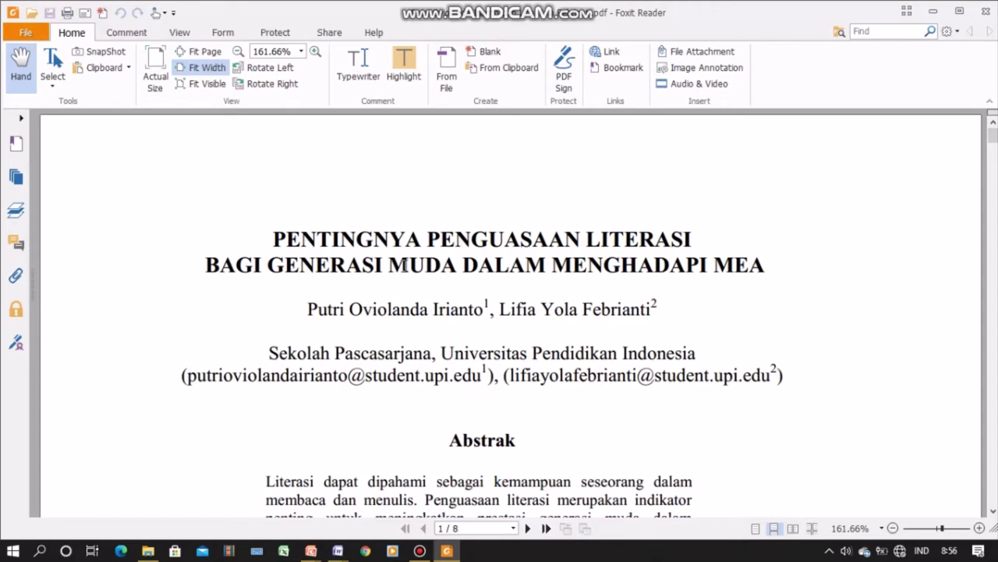
scroll(403, 266, down, 5)
scroll(403, 268, down, 5)
scroll(403, 271, down, 5)
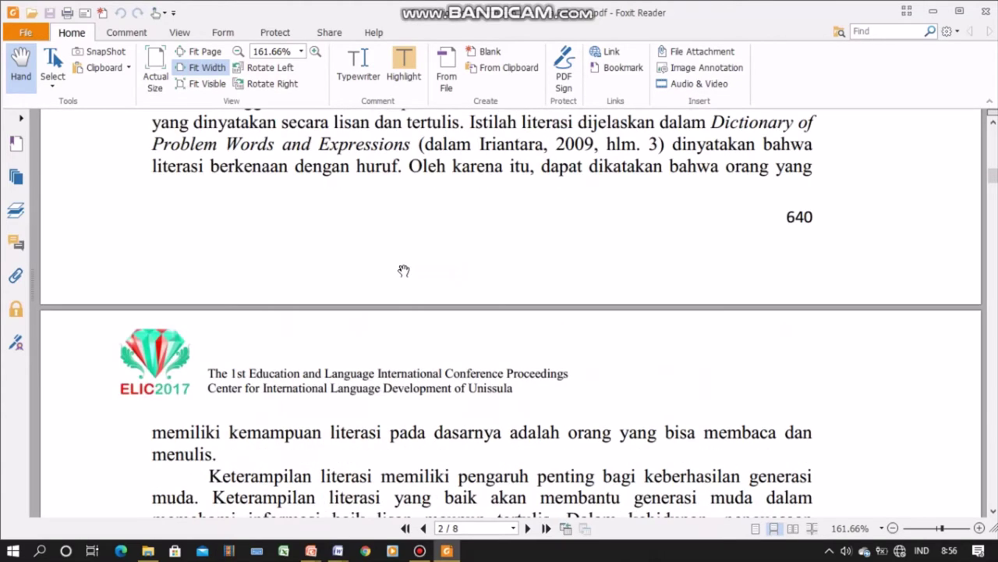
scroll(404, 271, down, 5)
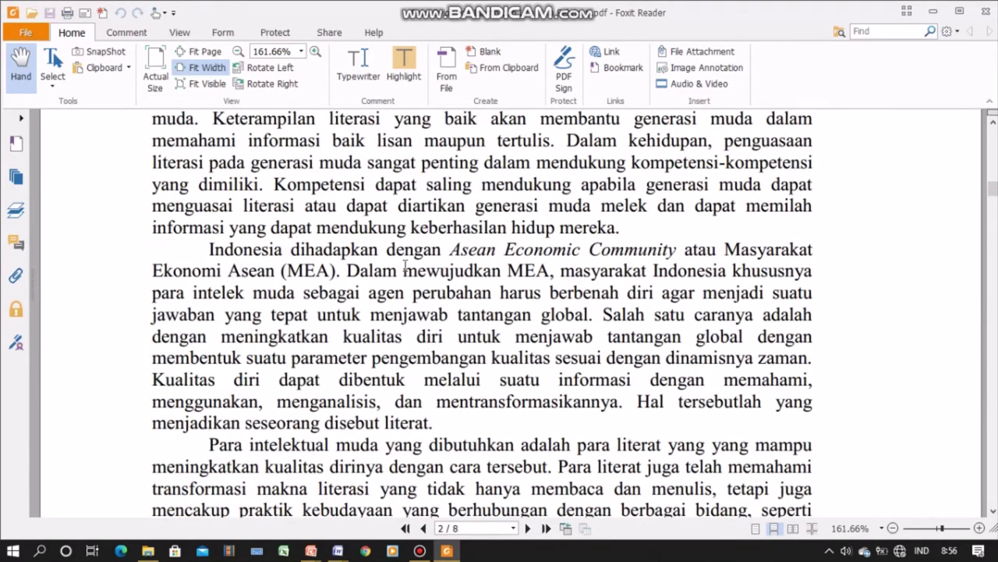
scroll(405, 266, down, 5)
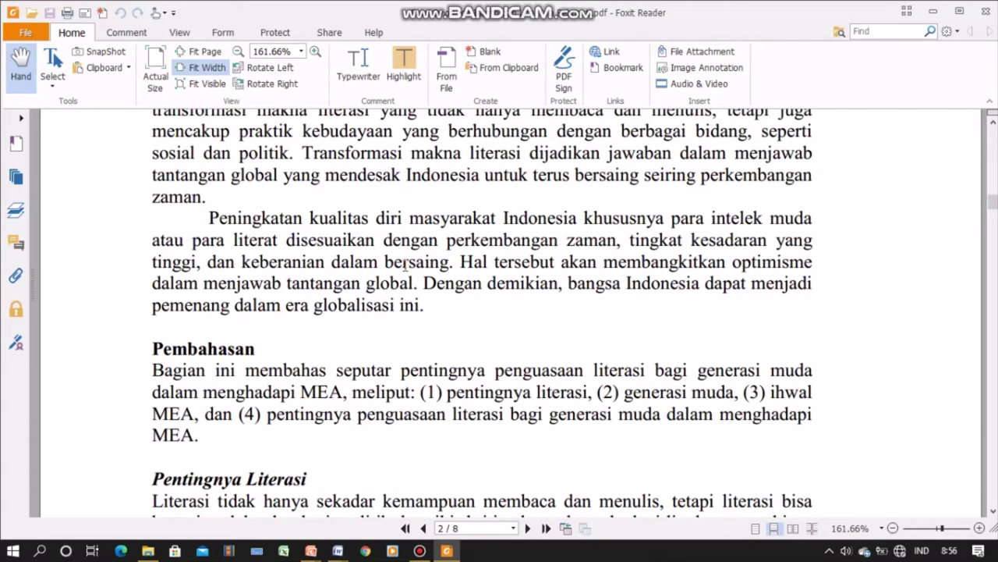
scroll(405, 266, down, 5)
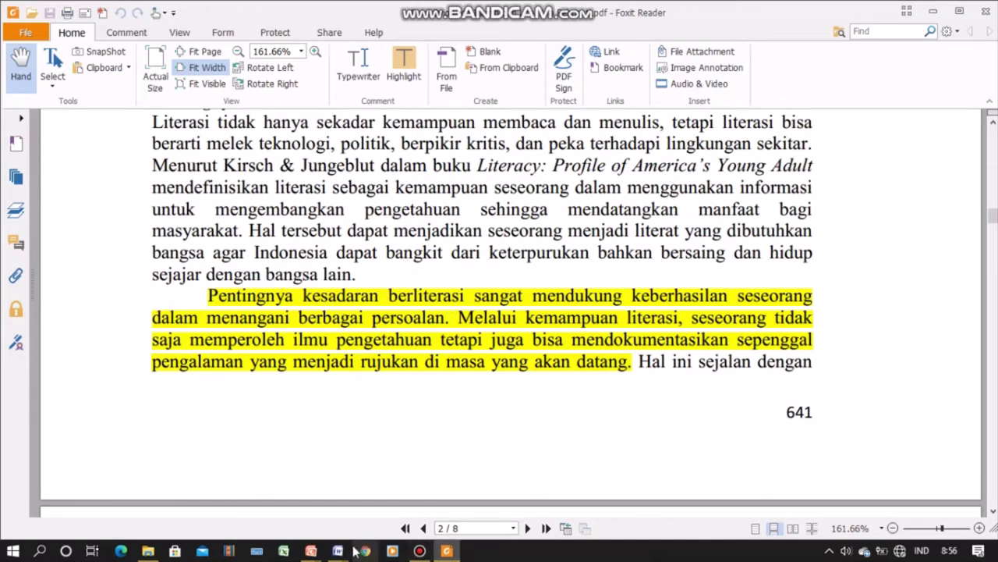
- Switch back to Document1 in Word and select the entire footnote 1 citation
mouse_move(337, 553)
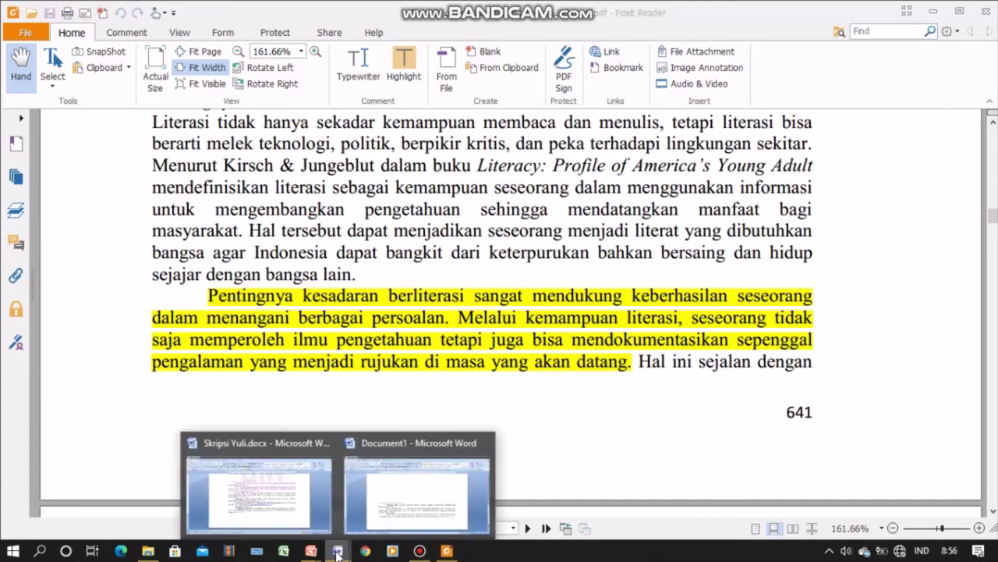
click(374, 488)
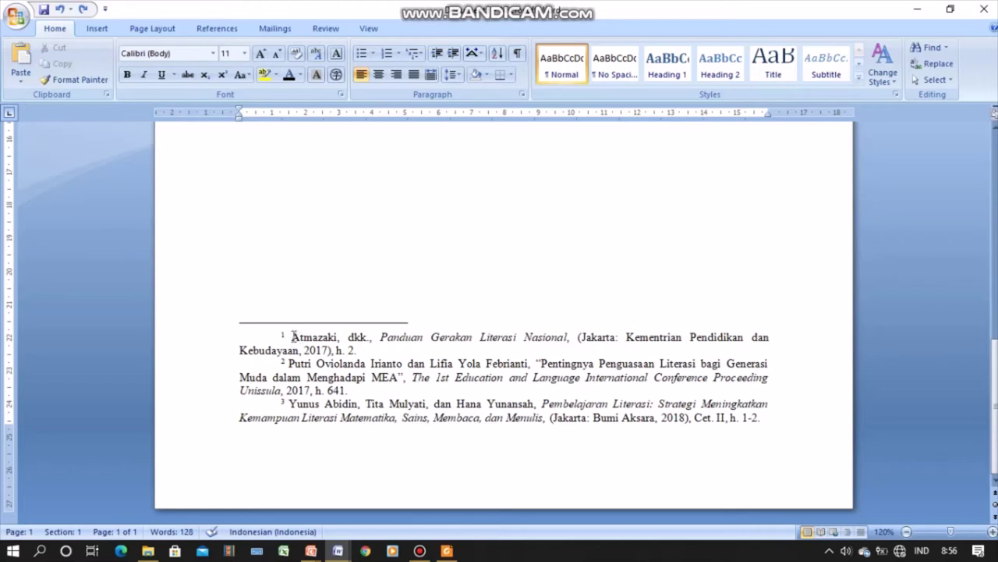
drag(292, 337, 373, 351)
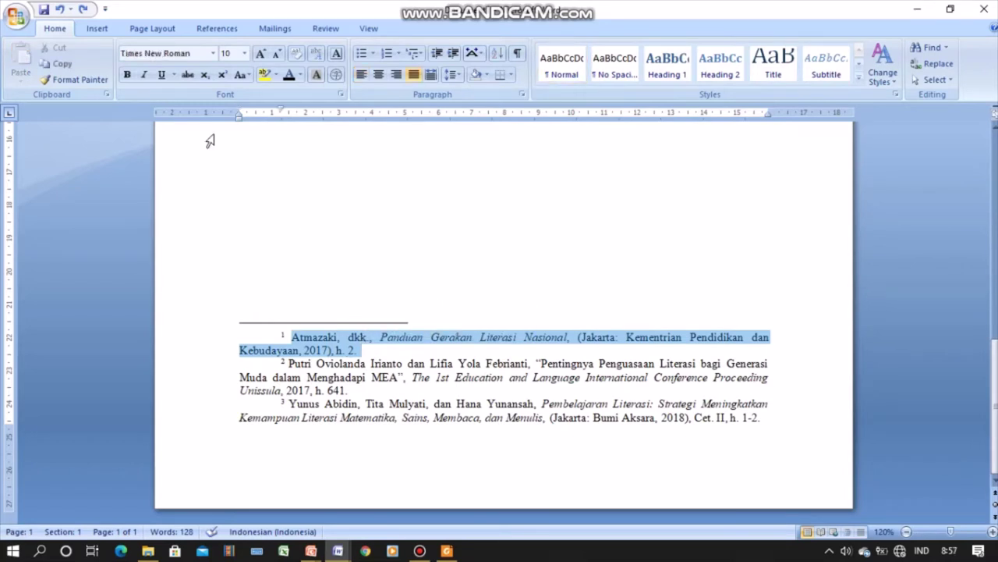
click(99, 29)
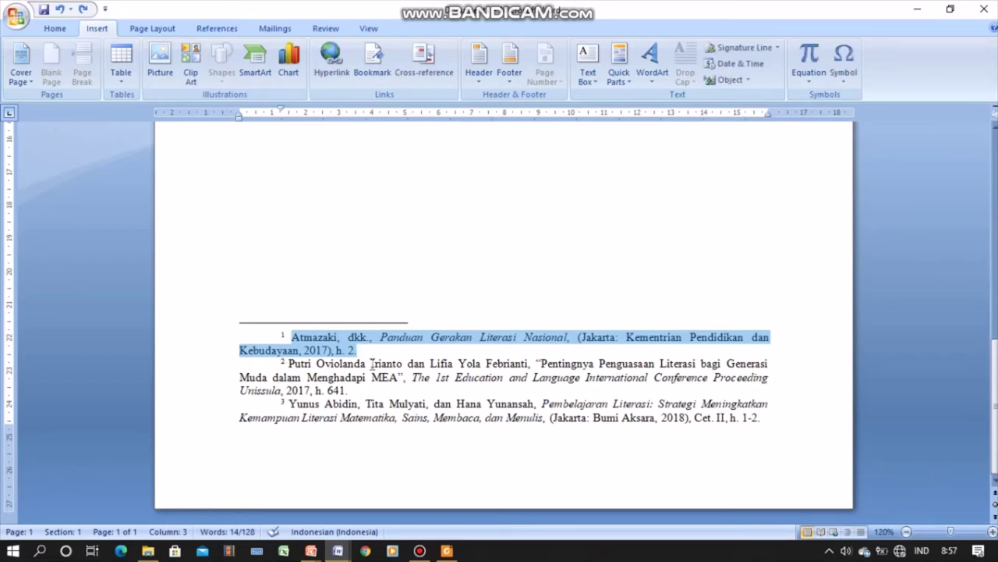
- Hyperlink the selected citation to Atmazaki.pdf in D:\UIN\Skripsi\Referensi\Uref
click(326, 68)
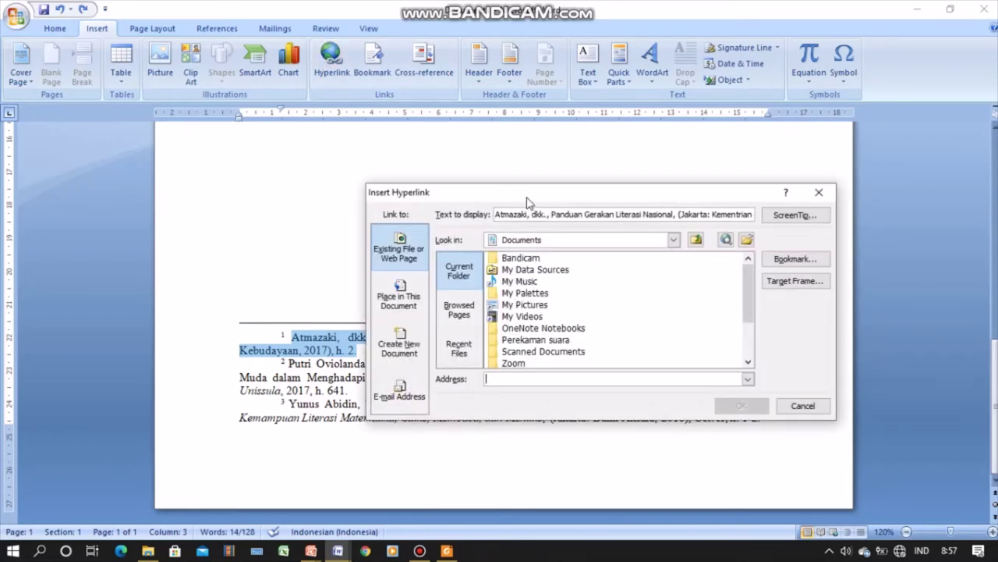
click(674, 240)
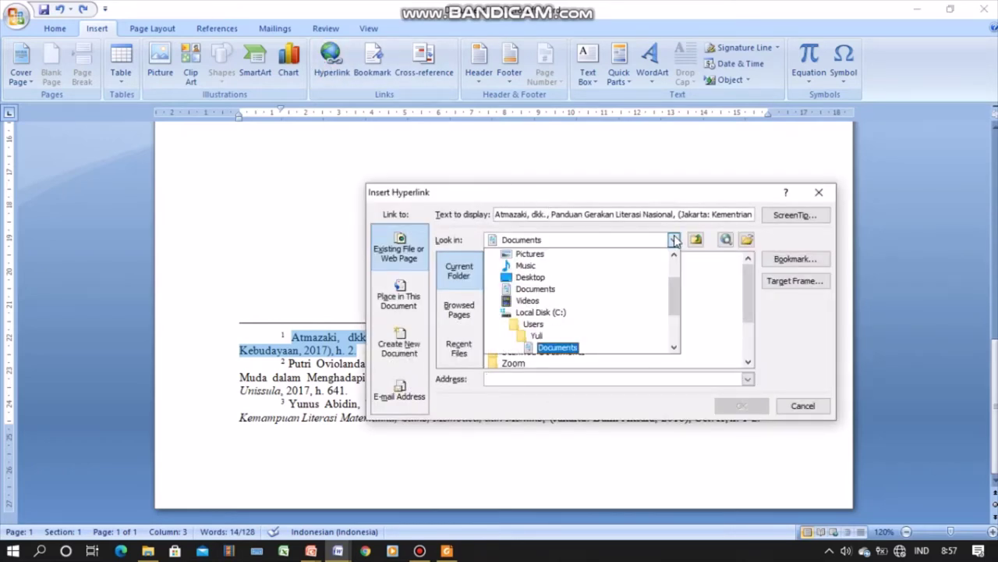
drag(674, 283, 671, 293)
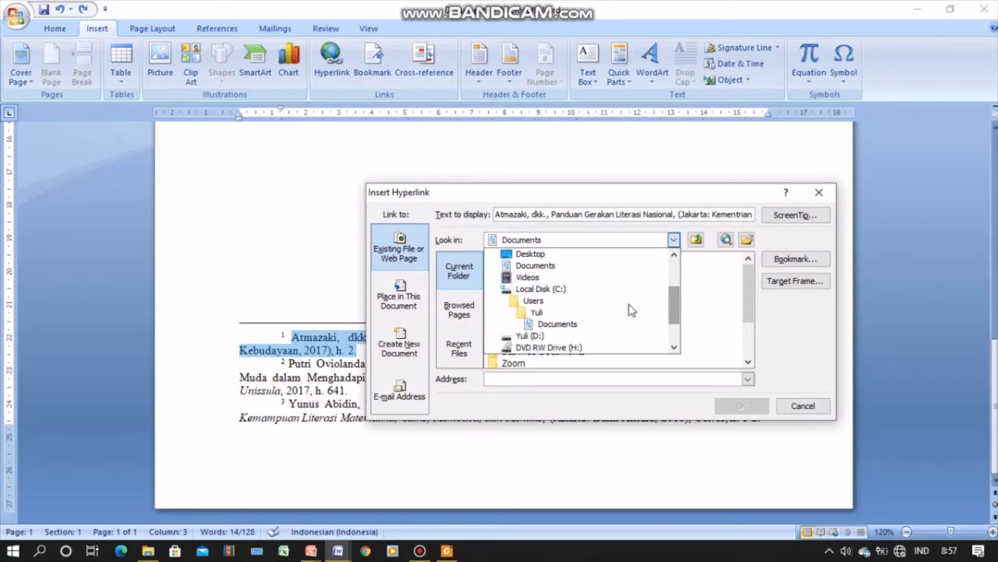
click(521, 343)
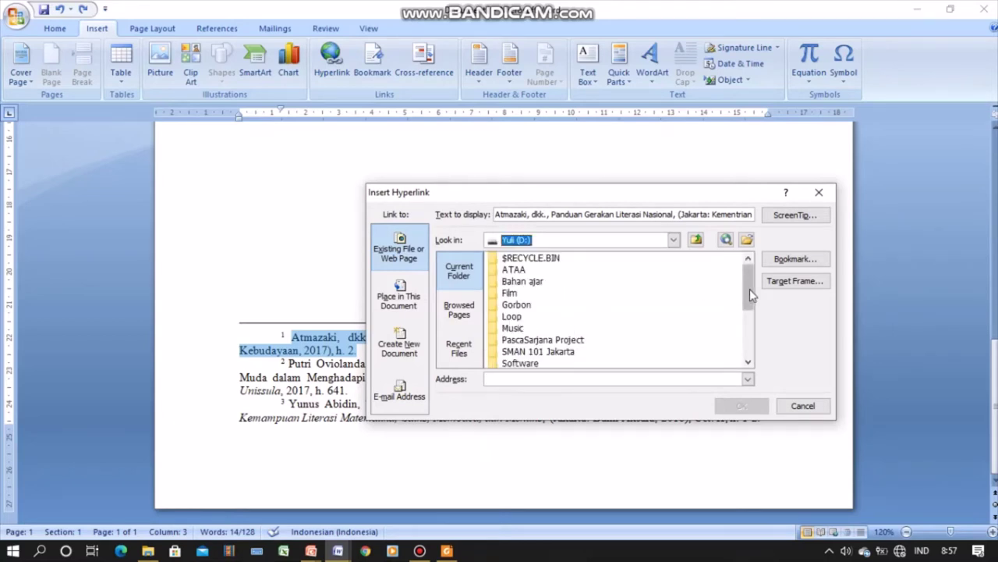
drag(749, 288, 747, 317)
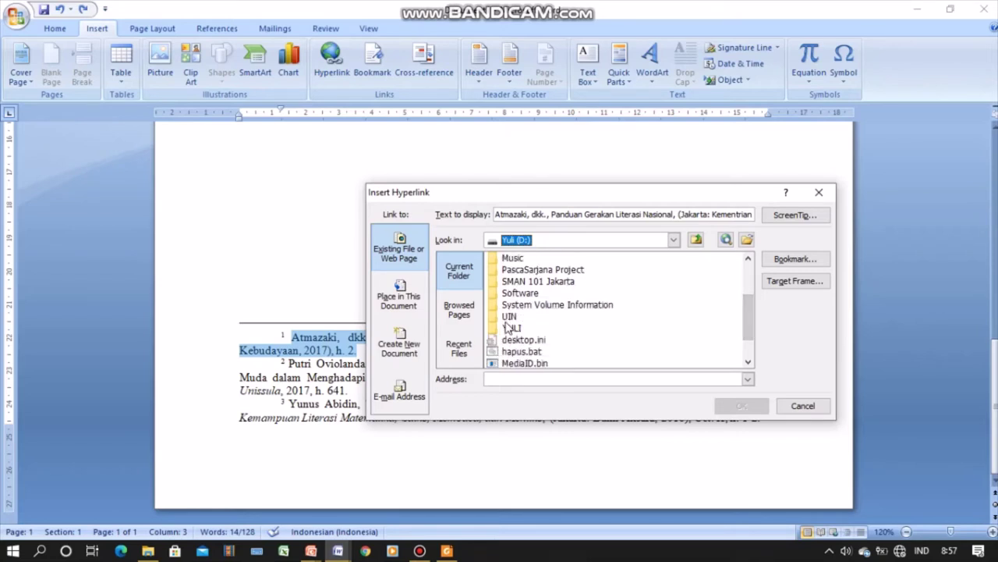
double_click(508, 317)
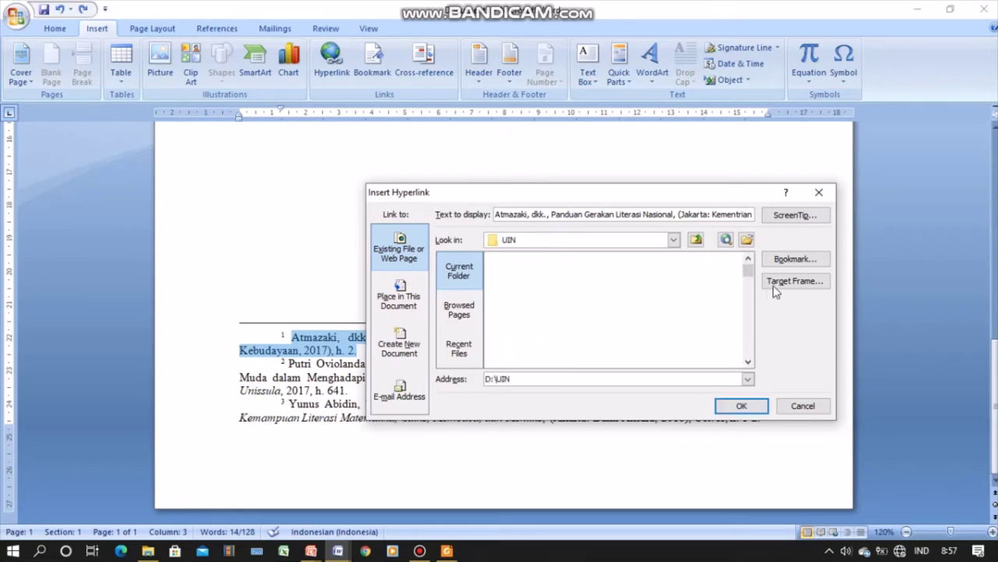
click(747, 296)
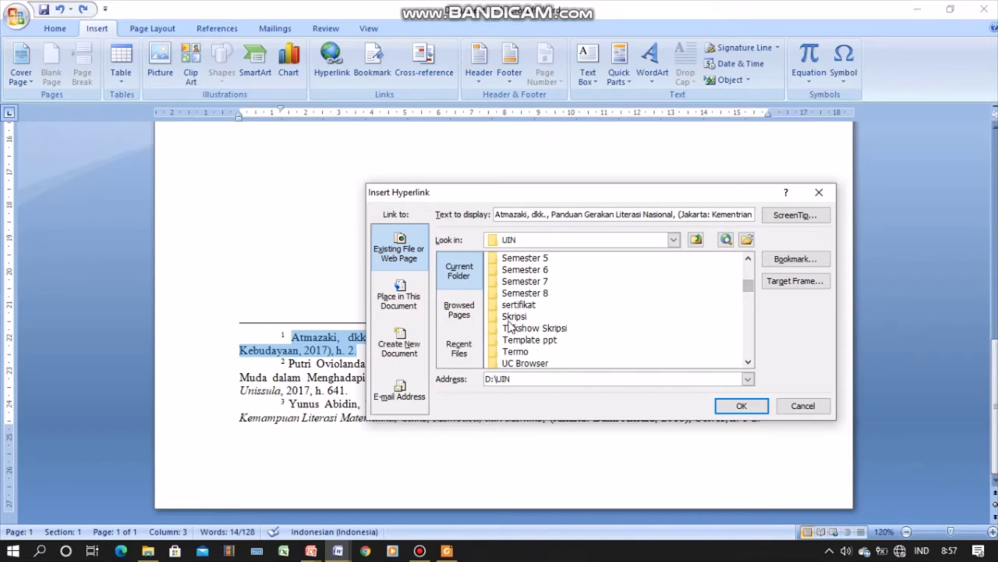
double_click(514, 316)
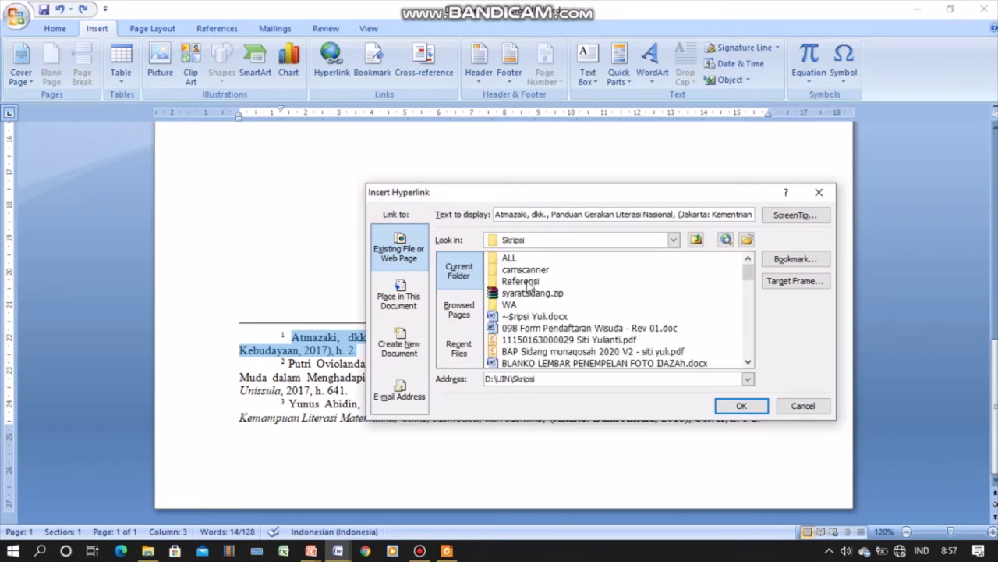
double_click(527, 280)
double_click(509, 281)
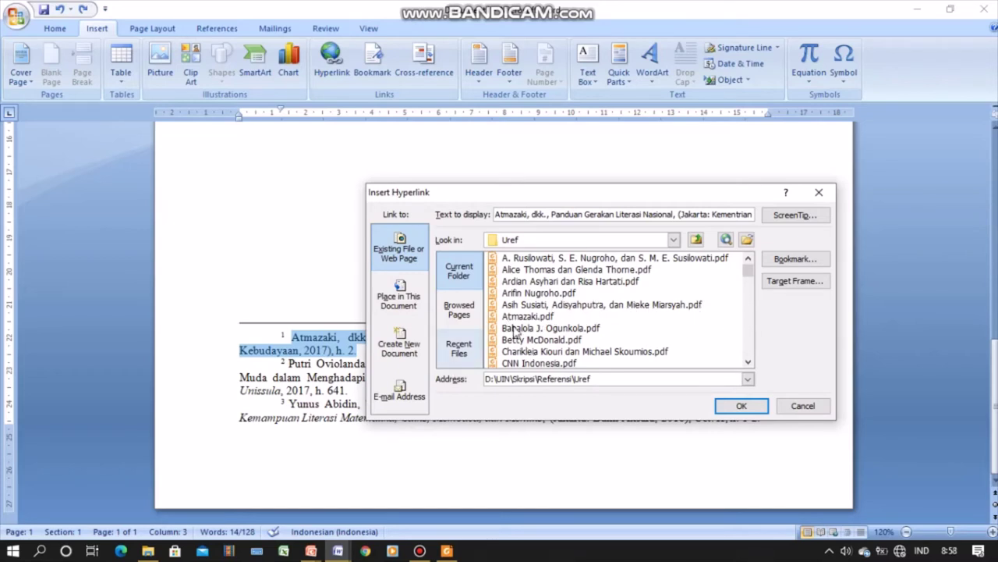
click(531, 316)
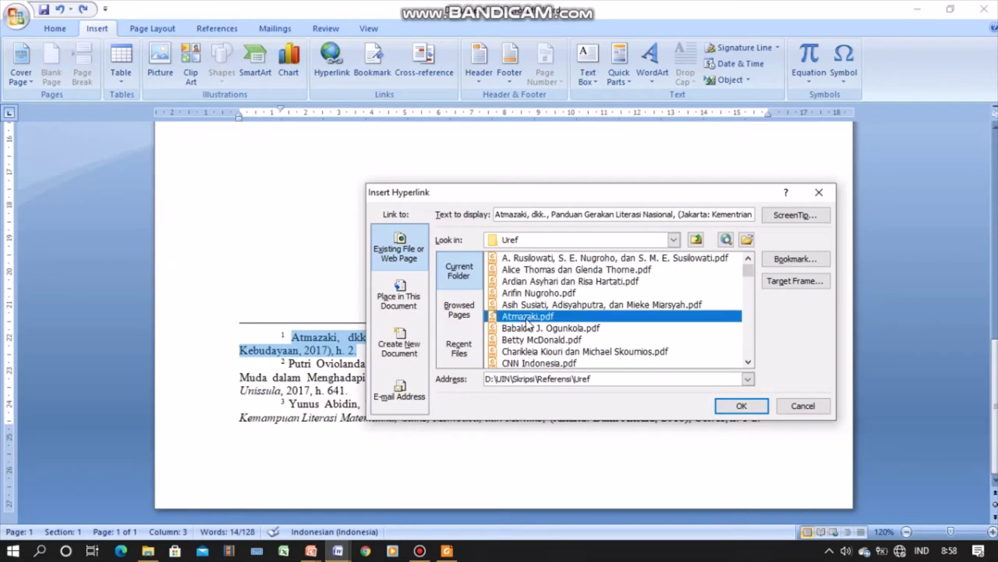
click(733, 408)
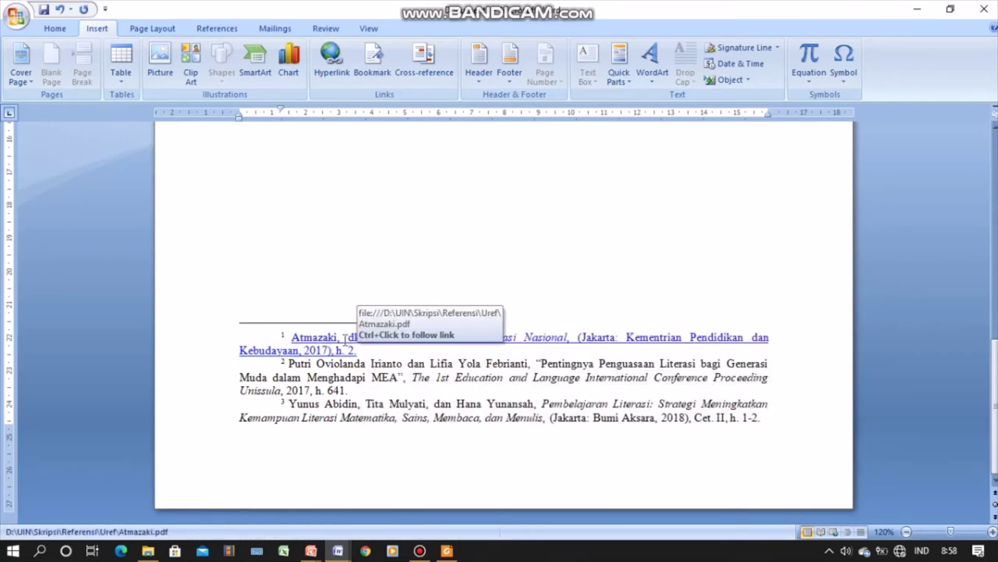
- Make footnote 1's linked citation black and remove its underline
click(362, 351)
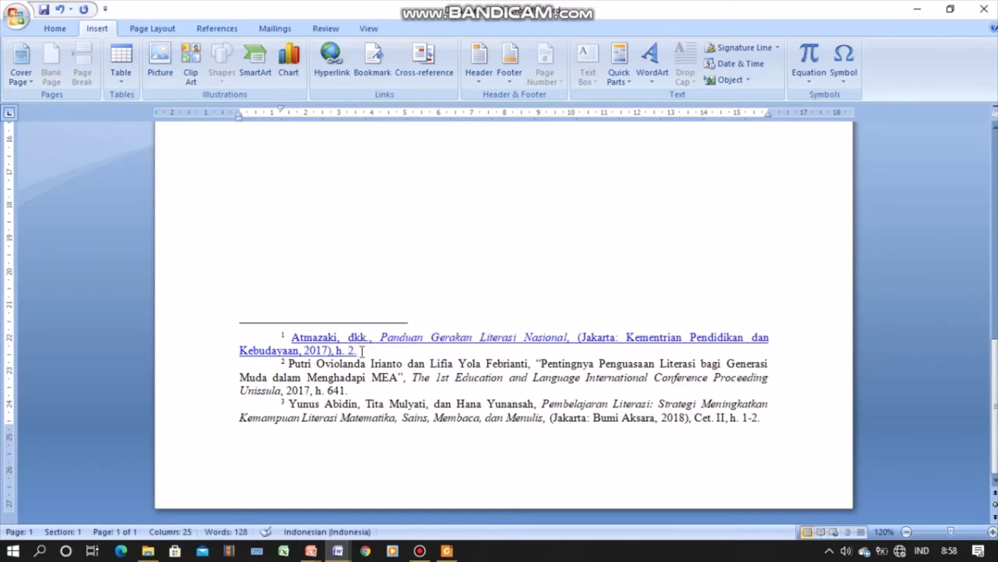
drag(362, 351, 293, 337)
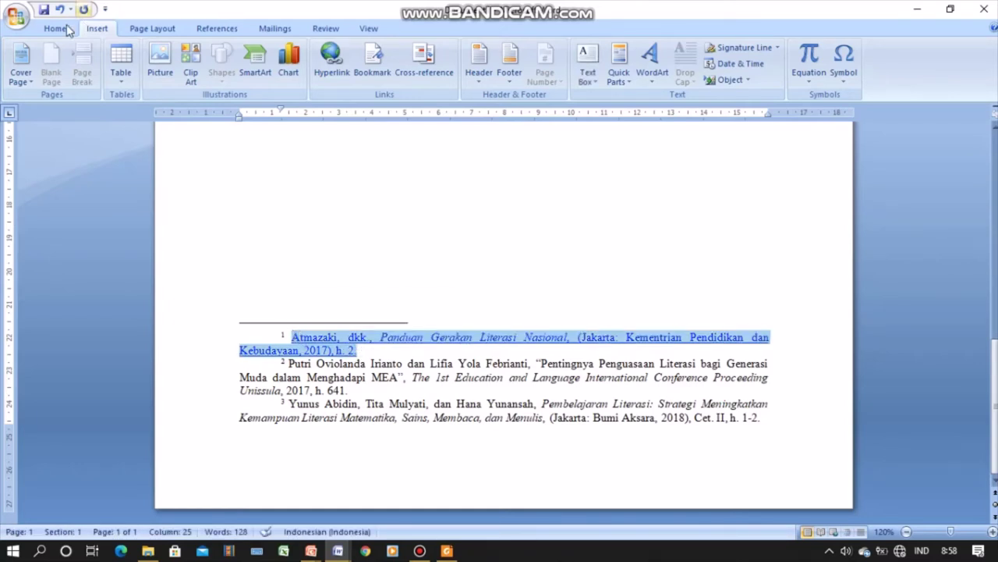
click(54, 29)
click(289, 75)
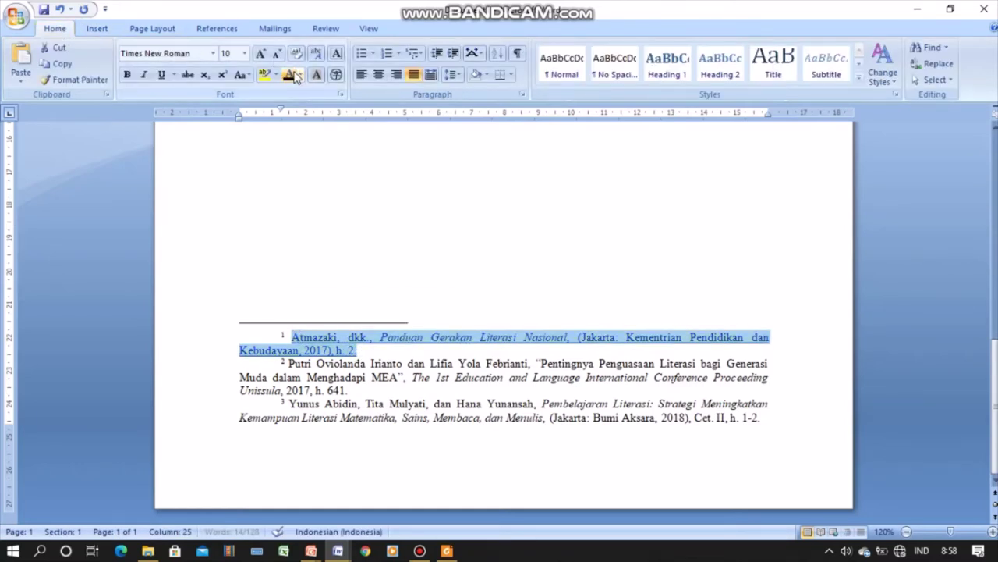
click(163, 76)
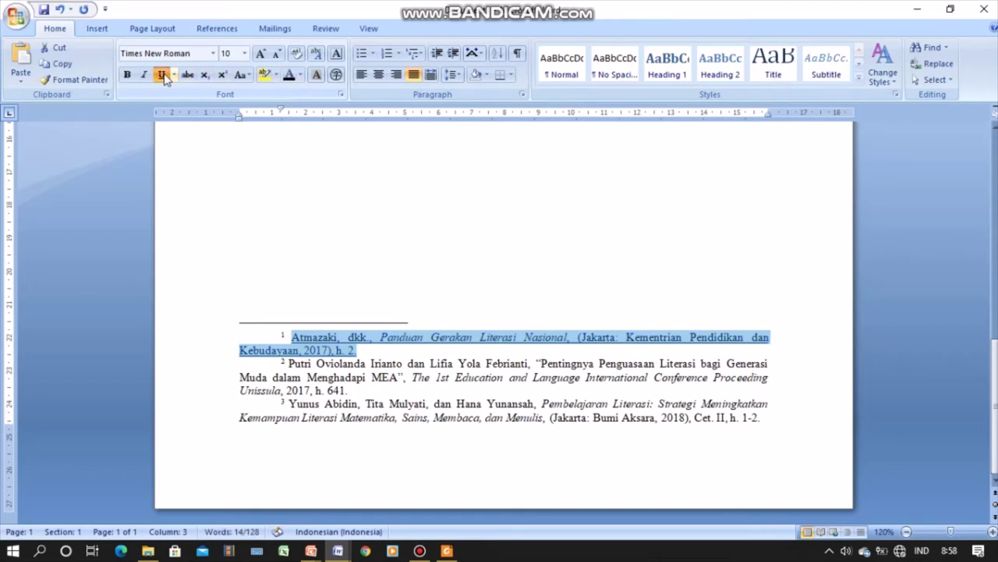
click(163, 76)
click(400, 345)
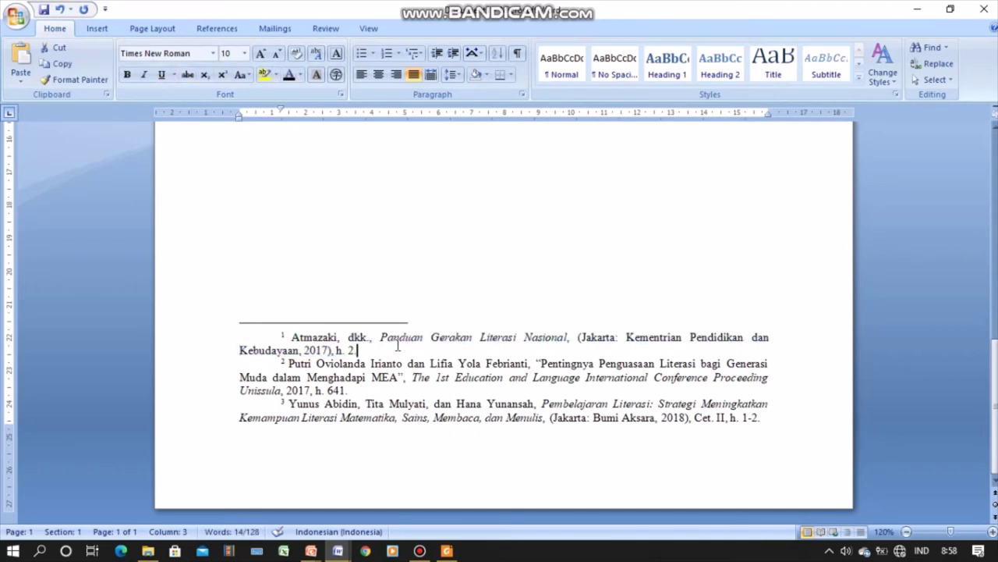
- Follow footnote 1's link and accept the security notice to open Atmazaki.pdf
mouse_move(303, 351)
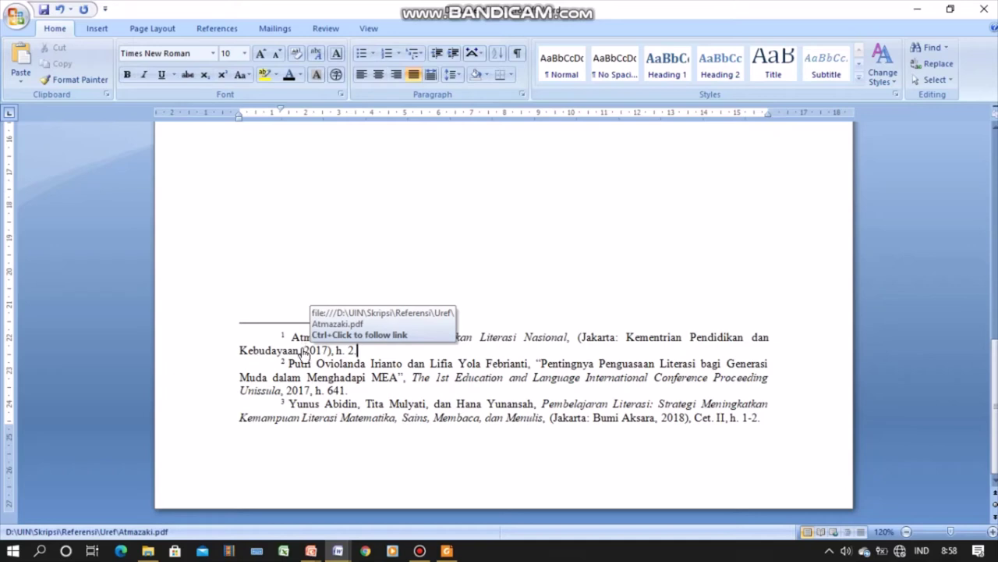
ctrl+click(301, 351)
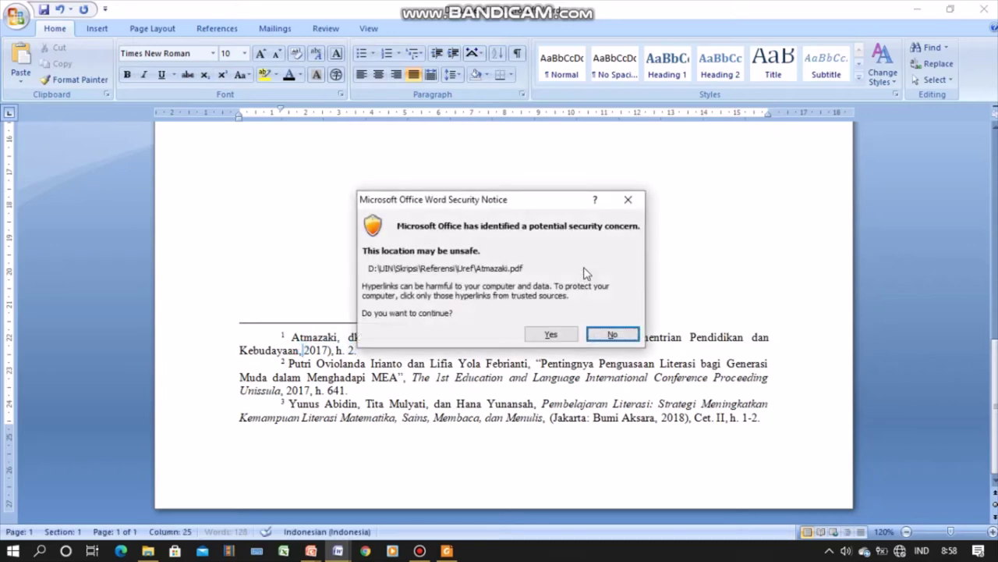
click(549, 335)
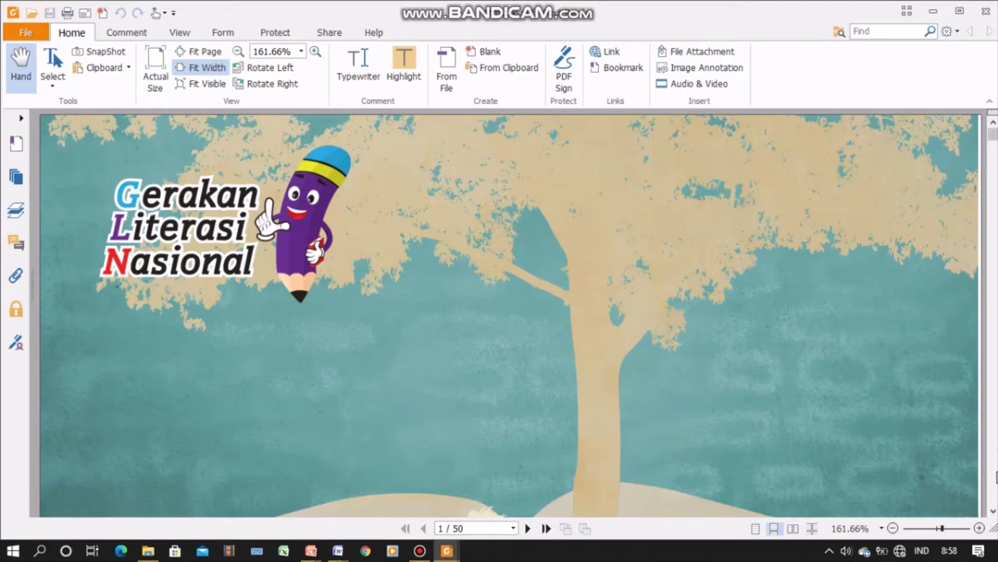
- Scroll Atmazaki.pdf to page 11 to view the yellow-highlighted cited paragraphs
scroll(866, 398, down, 3)
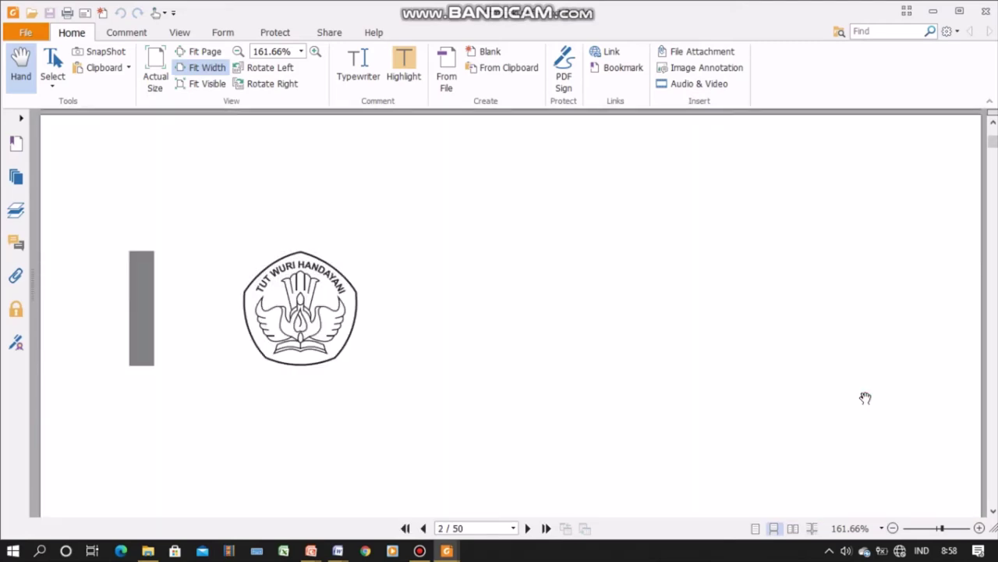
scroll(866, 398, down, 5)
scroll(866, 398, down, 5)
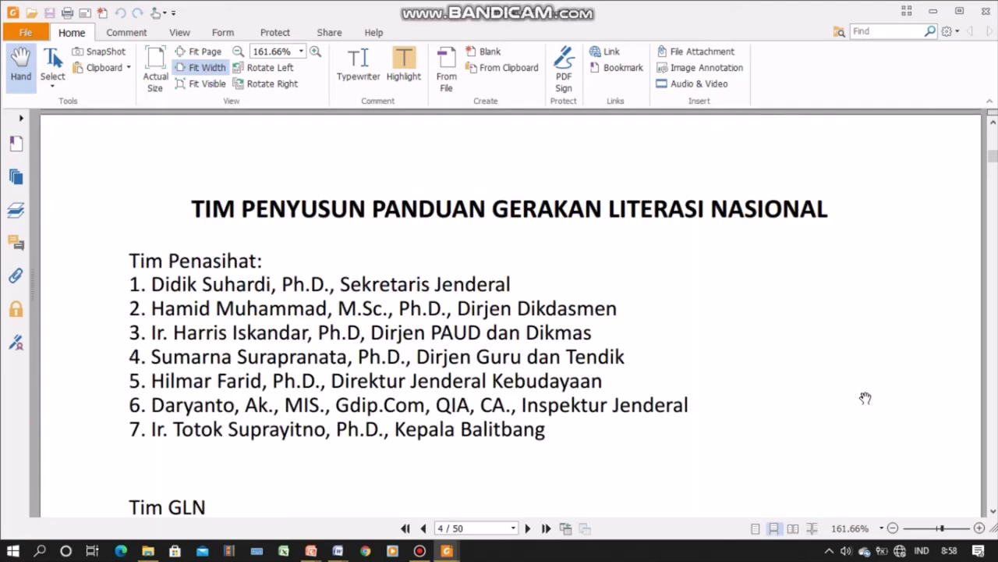
scroll(866, 398, down, 5)
scroll(866, 398, down, 10)
scroll(866, 398, down, 5)
scroll(866, 397, down, 5)
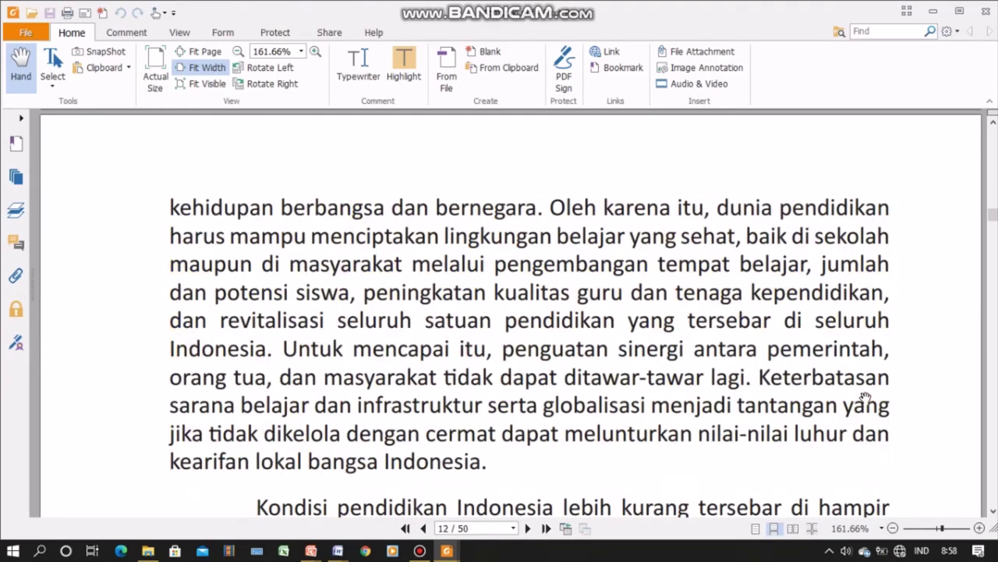
scroll(866, 398, down, 5)
scroll(866, 394, up, 5)
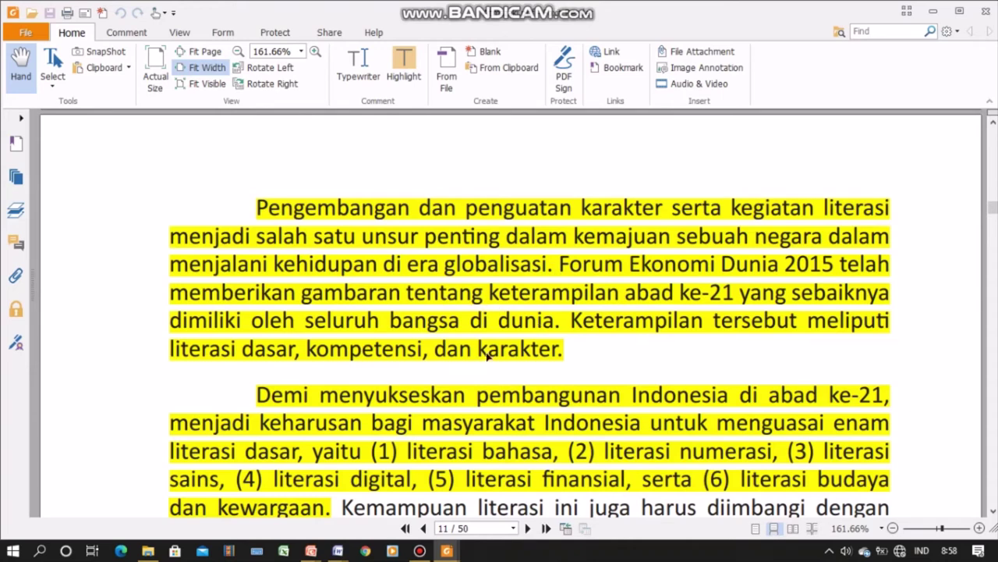
- Return to Document1's footnotes, then briefly check footnote 2's source PDF at page 641
mouse_move(338, 550)
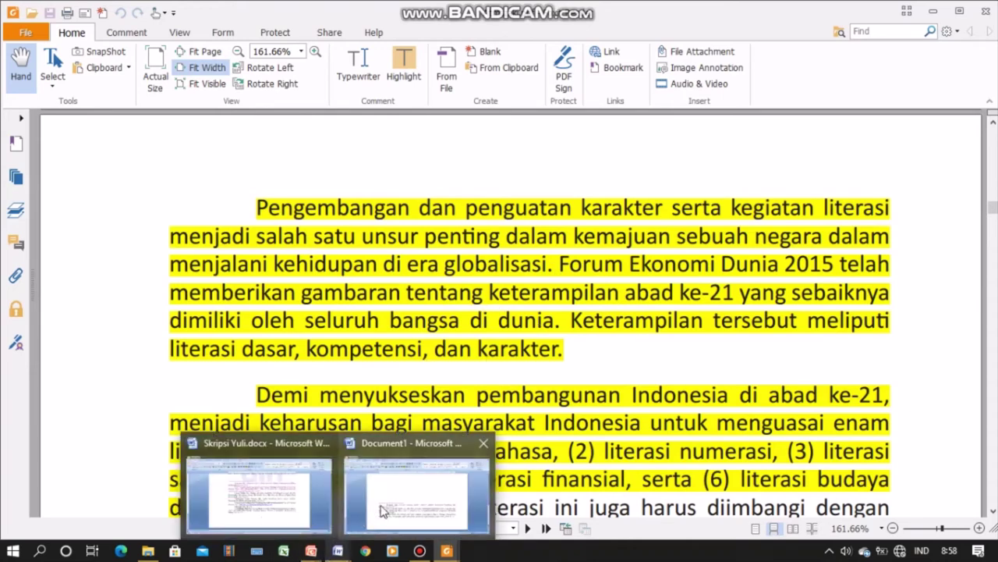
click(417, 483)
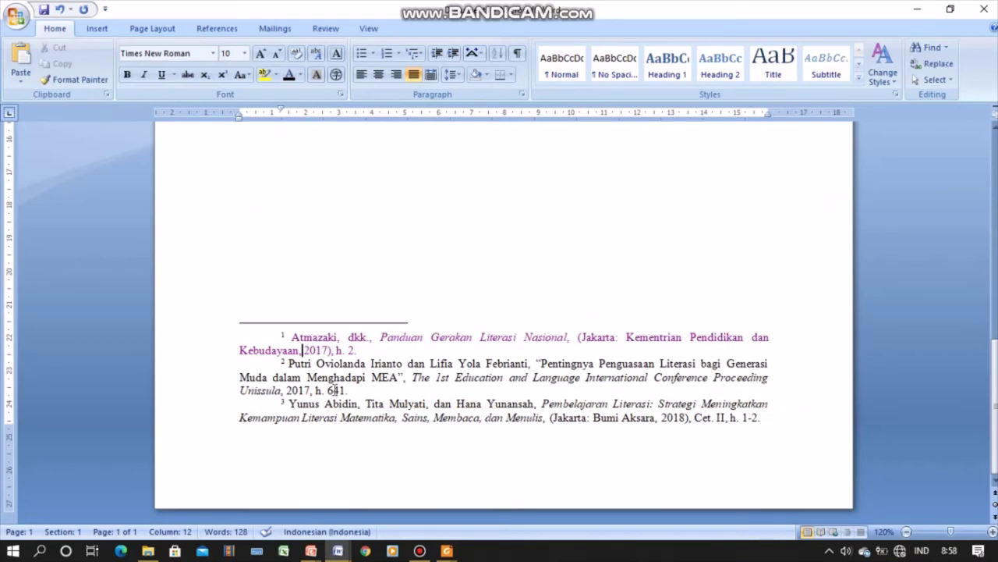
double_click(348, 513)
double_click(348, 513)
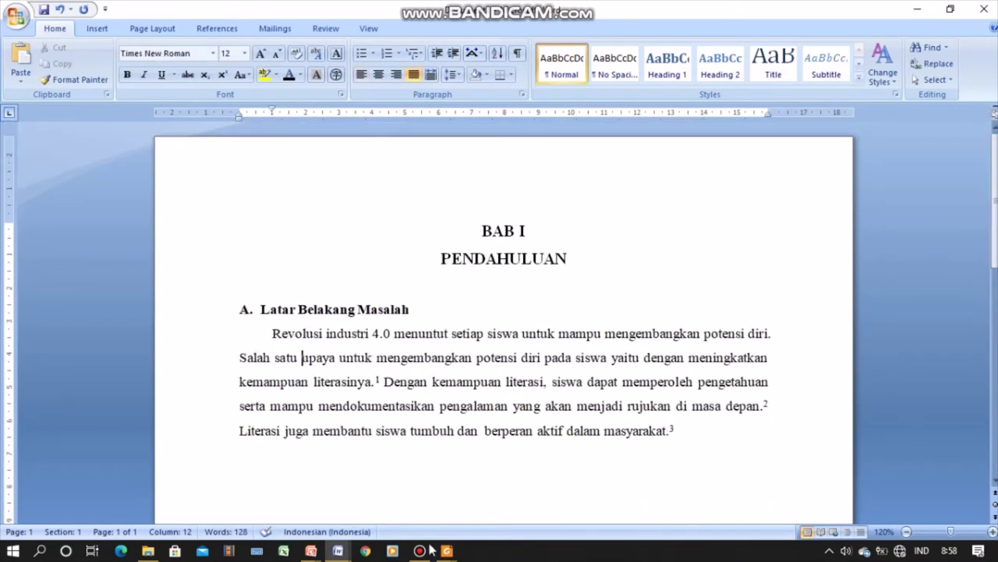
mouse_move(337, 549)
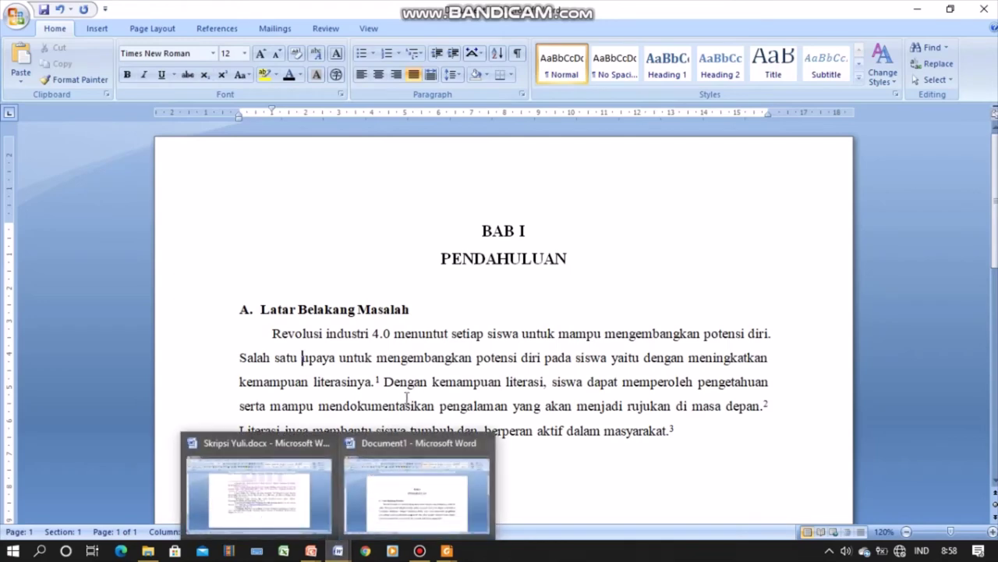
key(shift+F5)
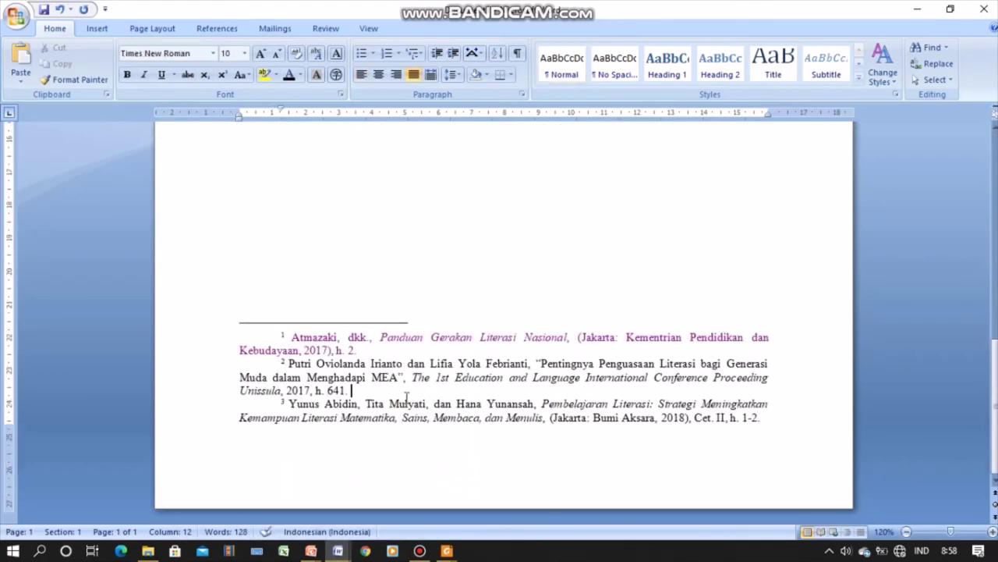
click(360, 350)
mouse_move(448, 553)
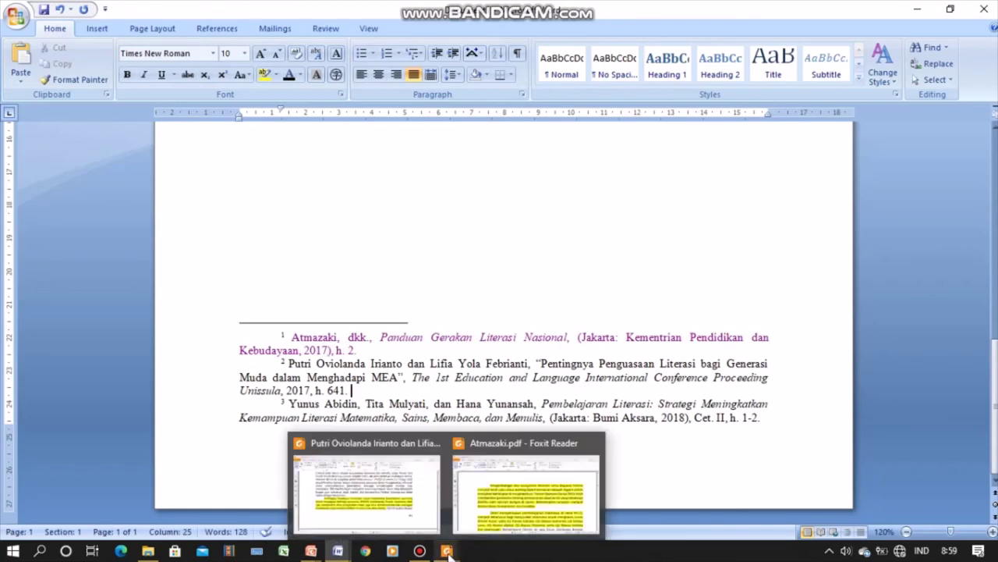
click(404, 498)
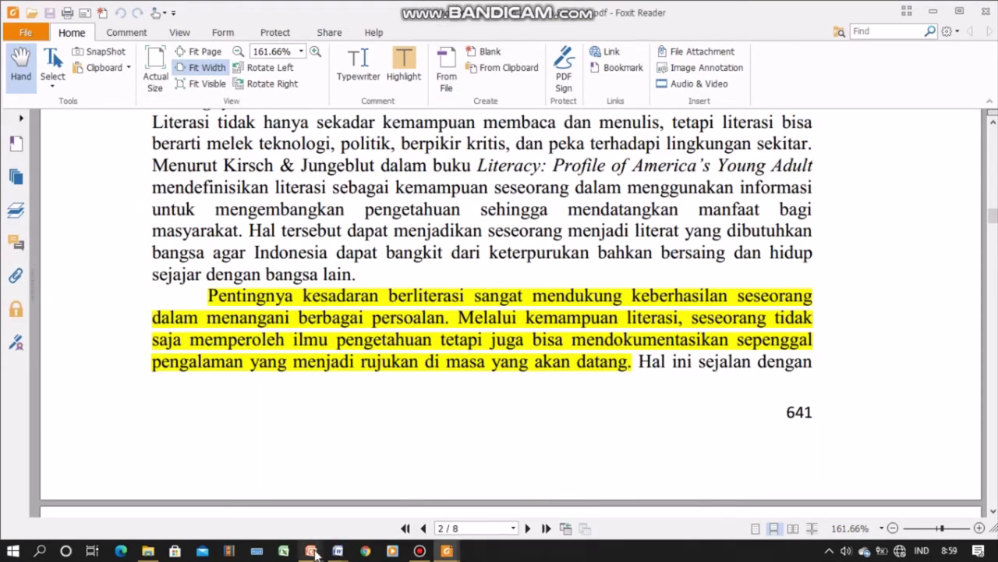
- Back in Word, place the cursor in footnote 1's citation to confirm it links to Atmazaki.pdf
mouse_move(338, 551)
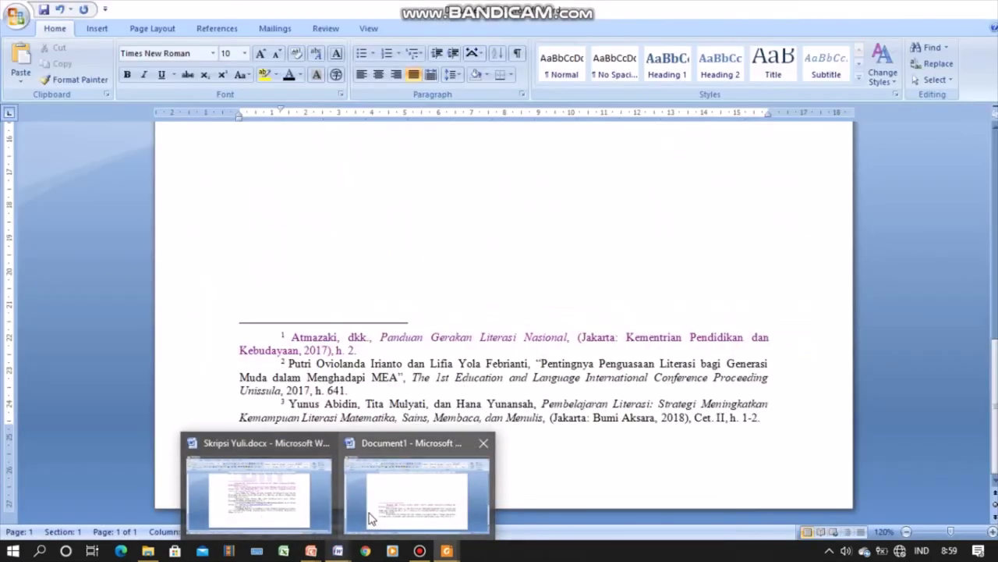
click(368, 448)
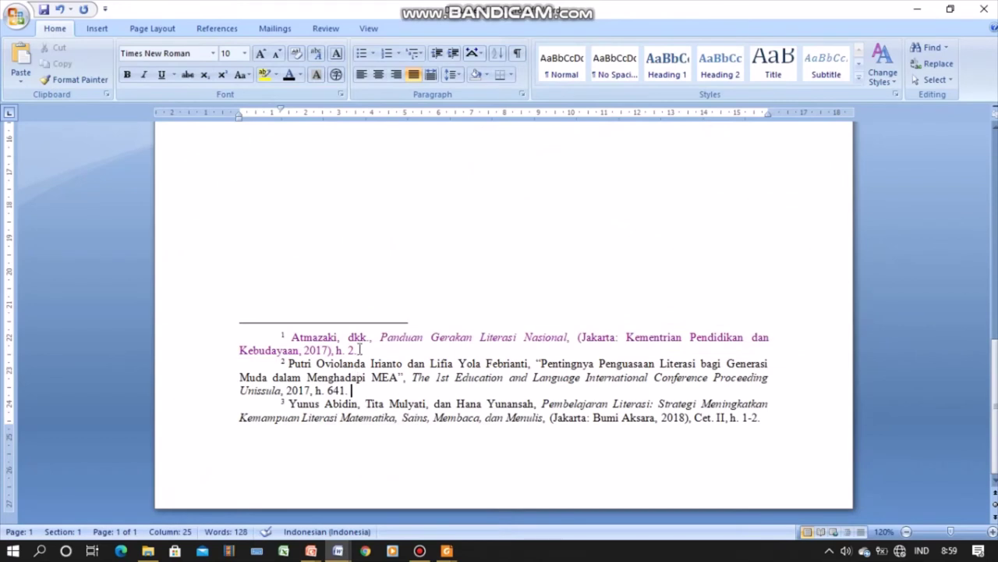
click(359, 350)
click(333, 337)
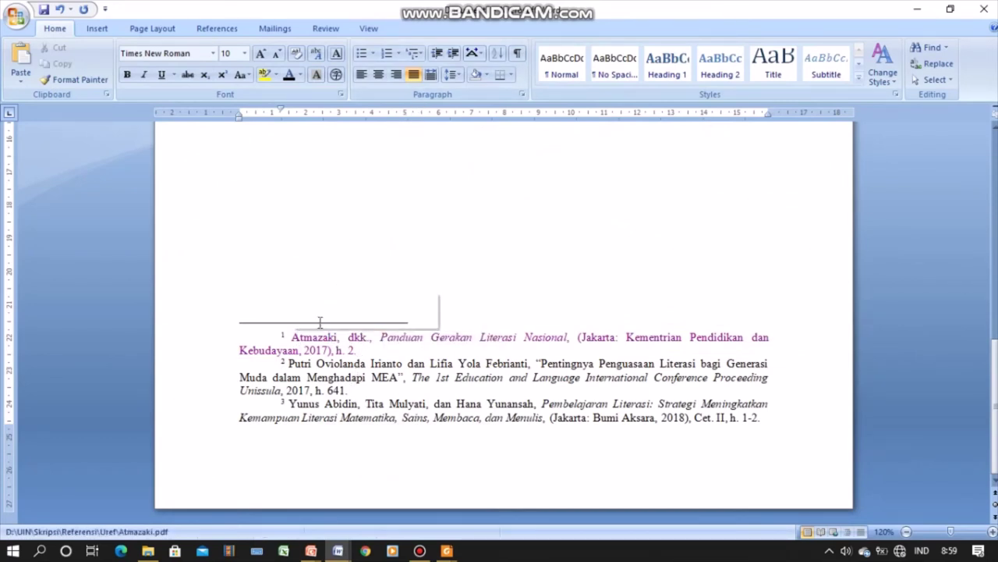
click(357, 350)
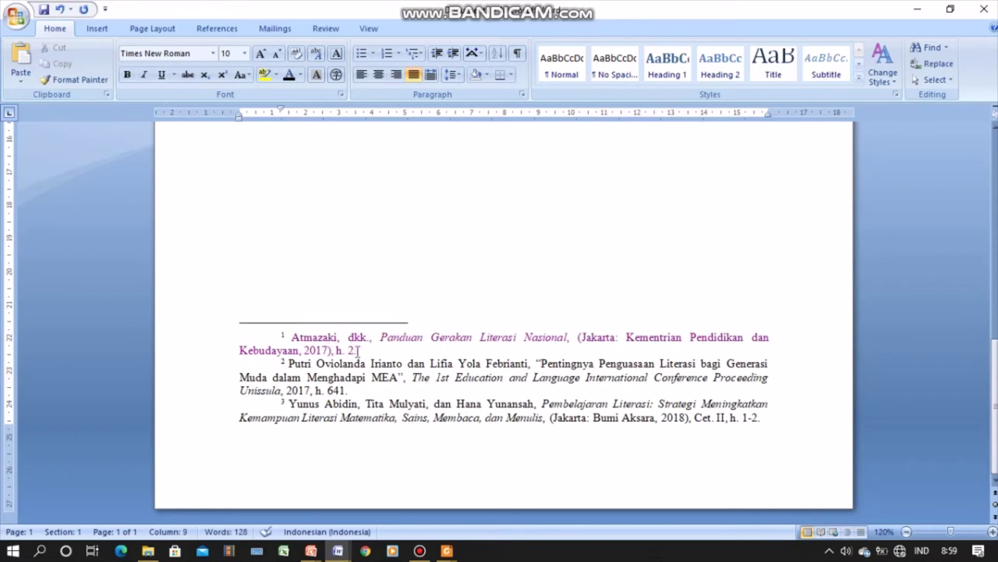
click(314, 338)
click(314, 343)
click(92, 29)
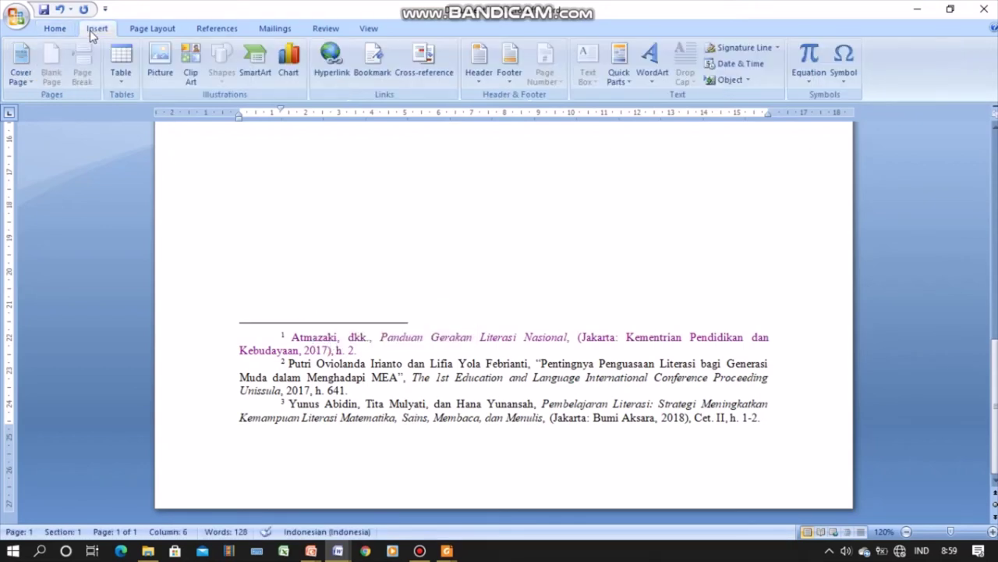
- Remove footnote 1's hyperlink via Edit Hyperlink, then select its page number 2
click(338, 76)
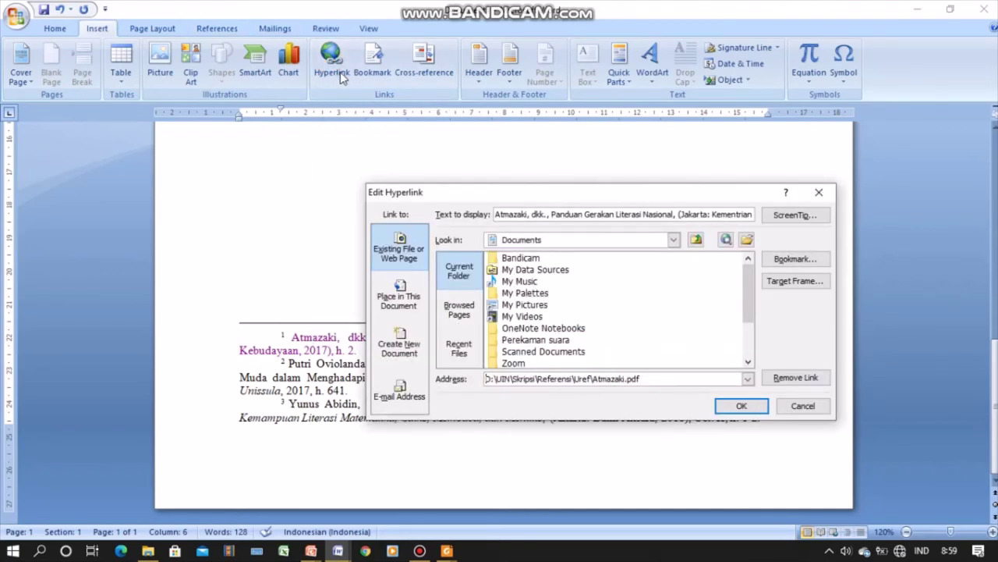
click(793, 379)
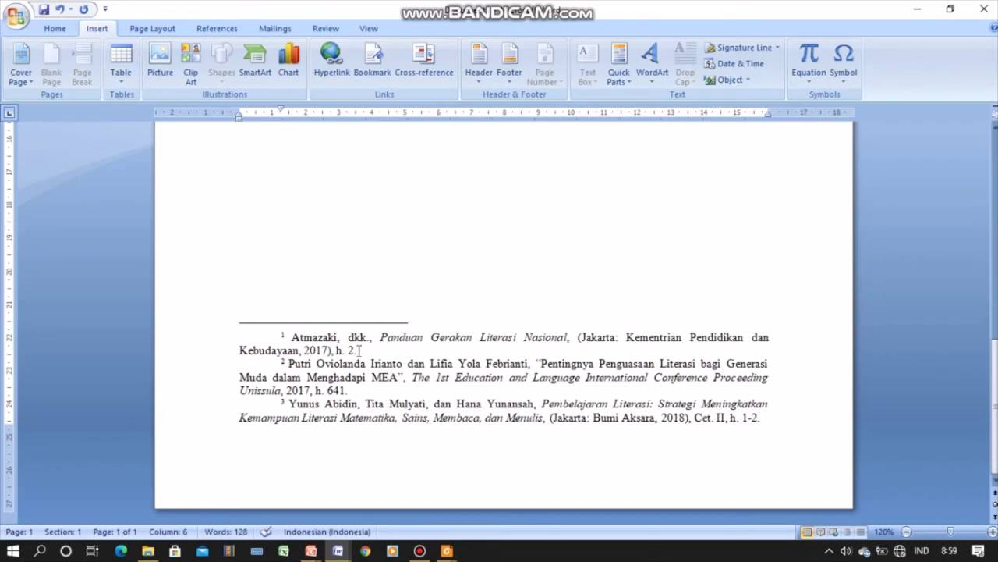
double_click(352, 350)
shift+click(293, 337)
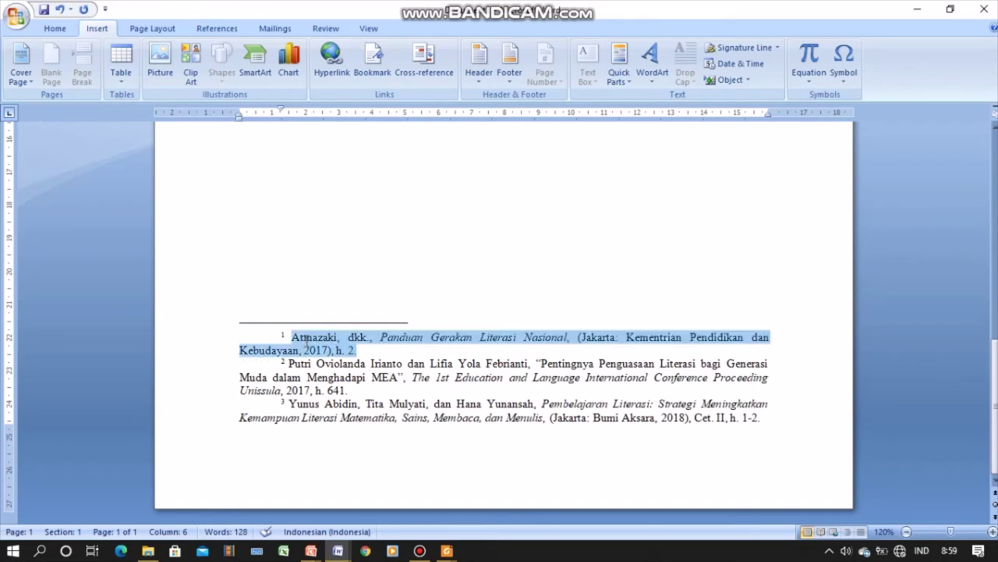
click(330, 75)
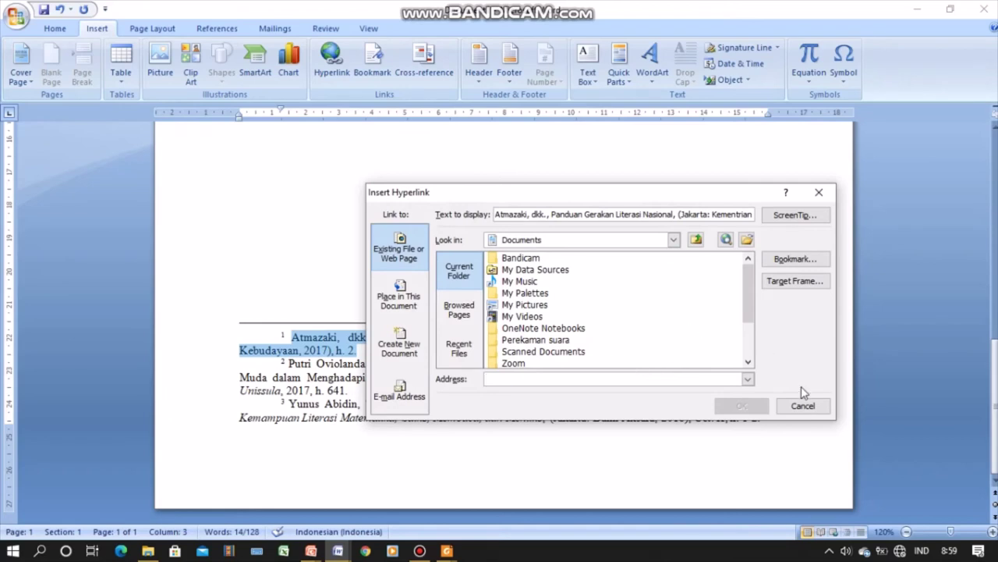
click(799, 406)
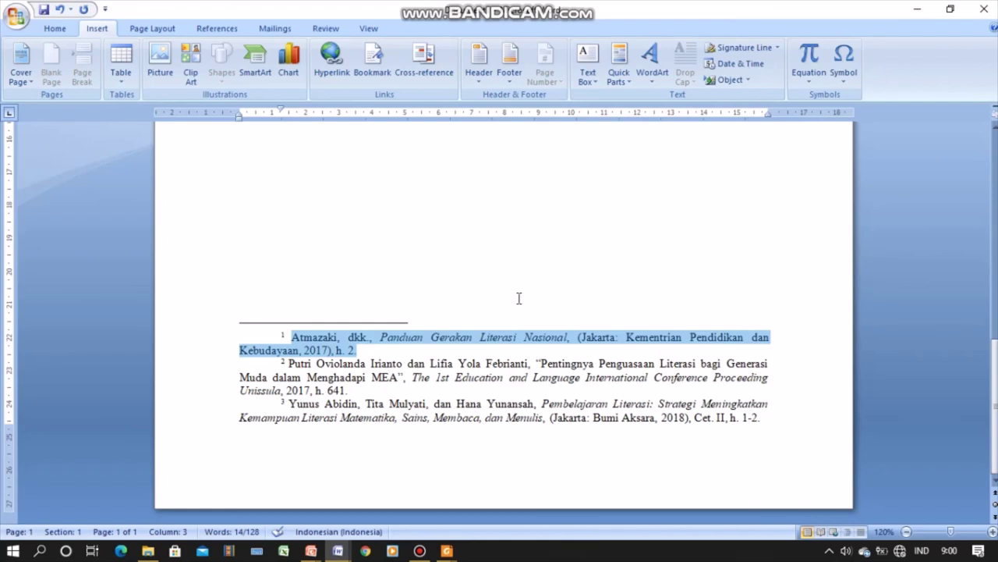
click(502, 347)
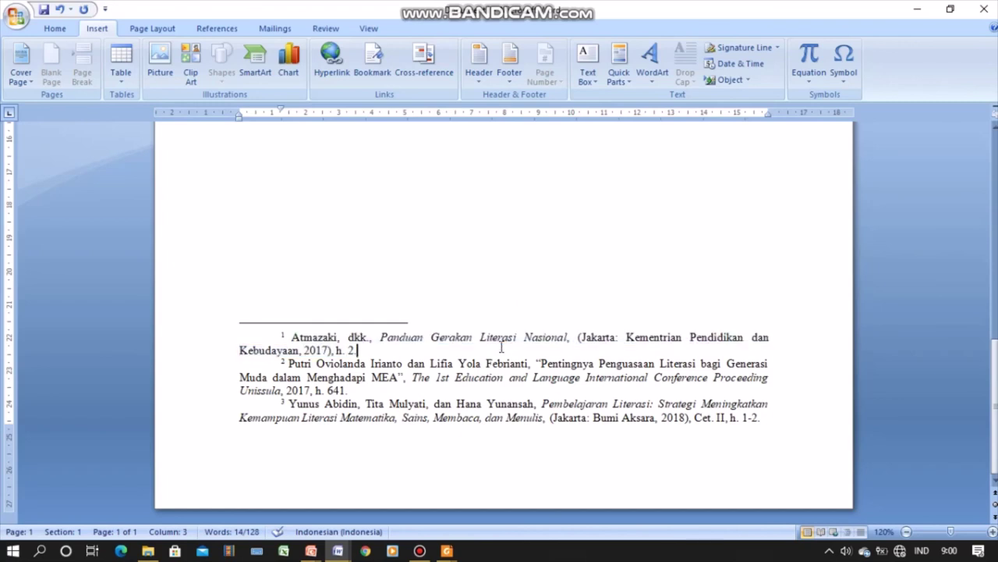
scroll(436, 308, up, 5)
click(436, 308)
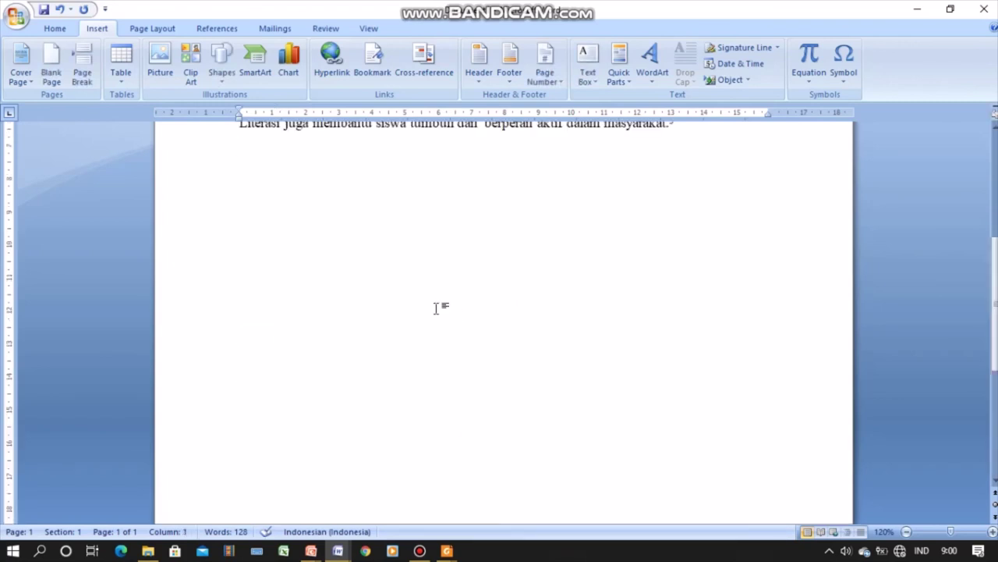
scroll(436, 309, down, 6)
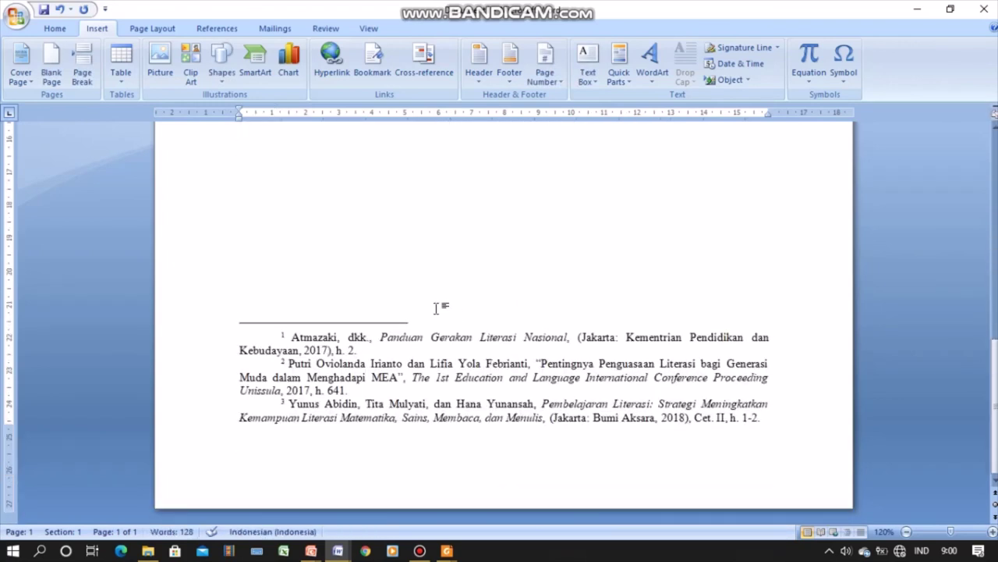